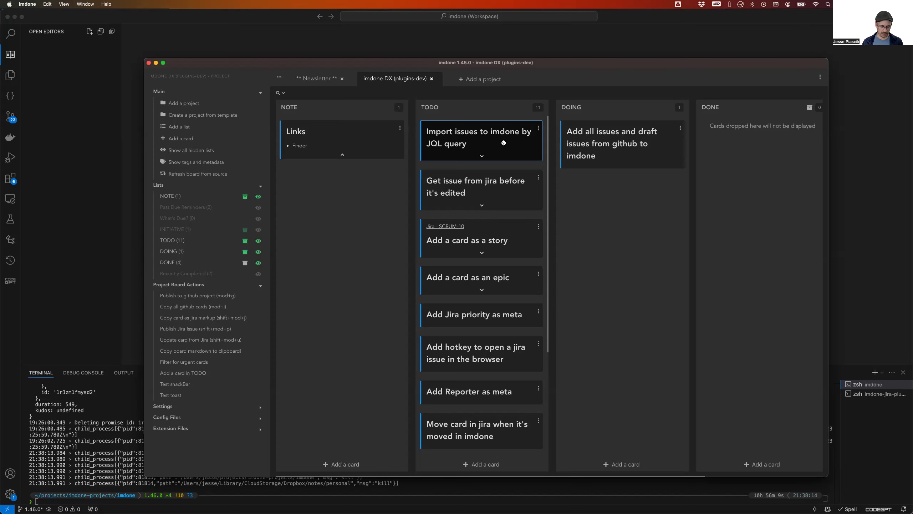
Open the source file of the "Import issues to imdone by JQL query" card and add "lkjhasdlfkjhasdf" on line 11.
{"action": "left_click", "coordinate": [503, 142]}
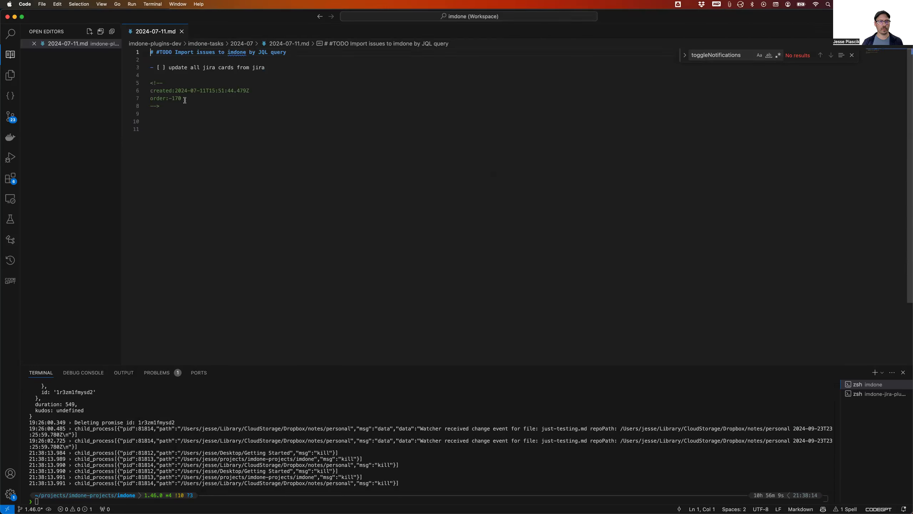
{"action": "left_click_drag", "start_coordinate": [187, 96], "coordinate": [151, 90]}
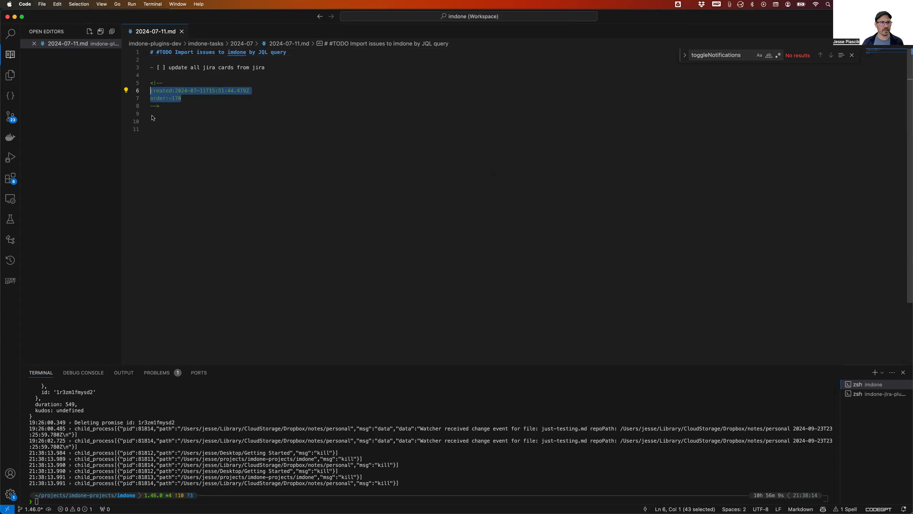
{"action": "left_click", "coordinate": [178, 125]}
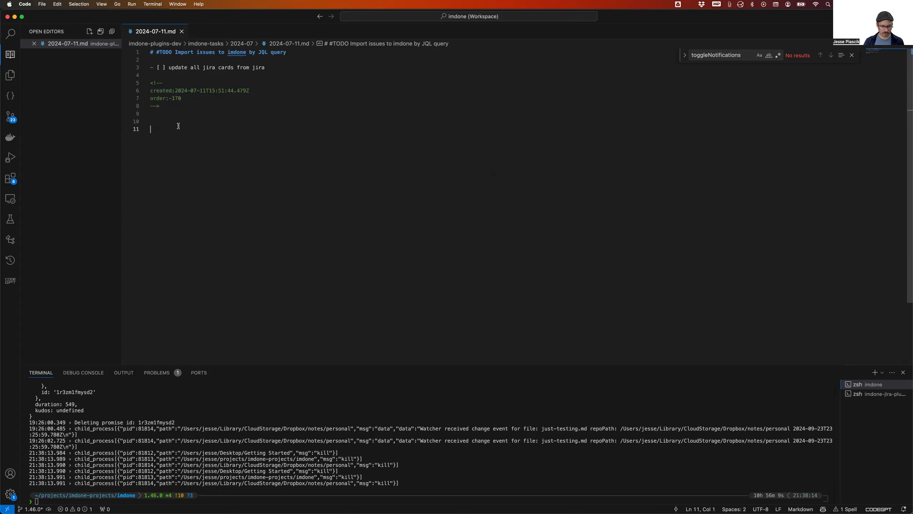
{"action": "type", "text": "lkjhasdlfkjhasdf"}
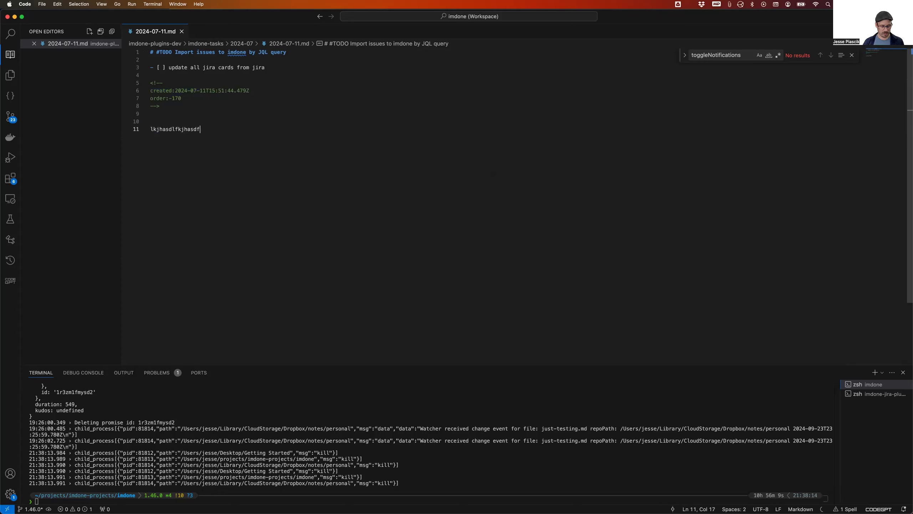
Switch to imdone and open the "Import issues to imdone by JQL query" card to check its content.
{"action": "key", "text": "super+Tab"}
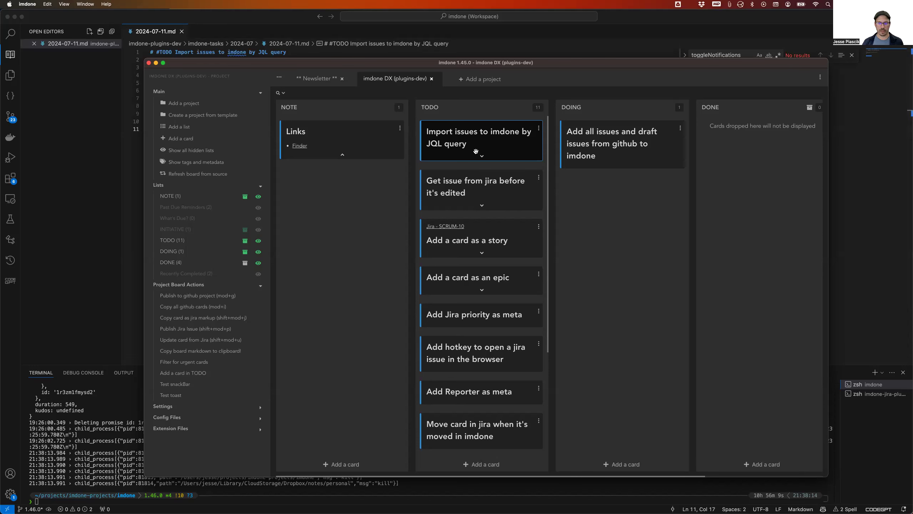
{"action": "left_click", "coordinate": [476, 152]}
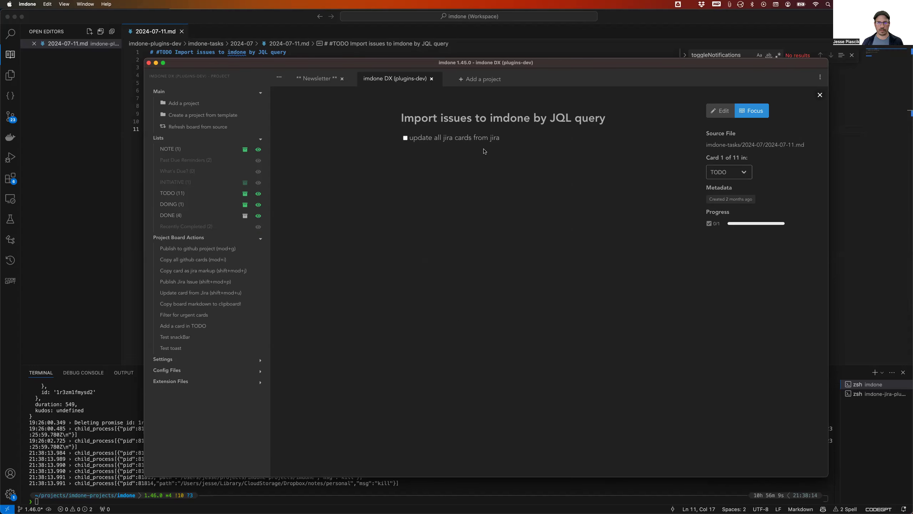
Add "1234" directly below the metadata comment in the card's source file in VS Code and check the card in imdone.
{"action": "key", "text": "super+Tab"}
{"action": "left_click", "coordinate": [156, 113]}
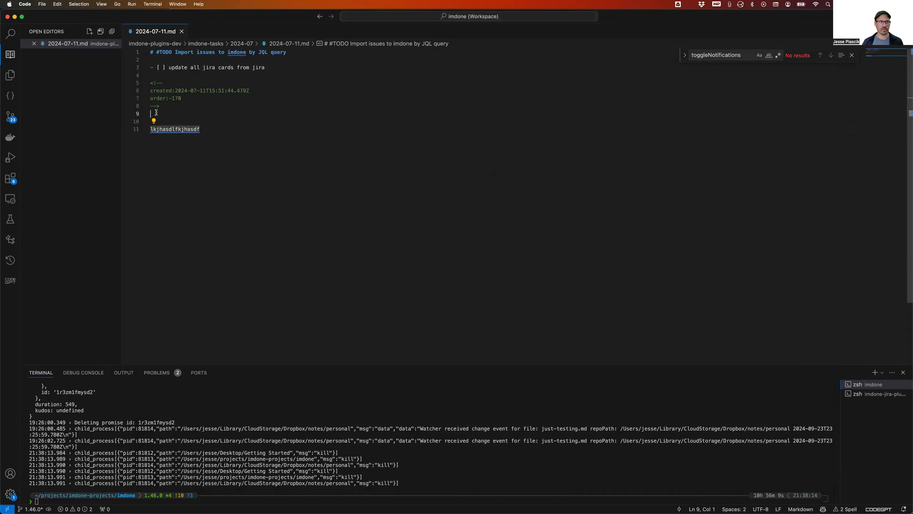
{"action": "type", "text": "123"}
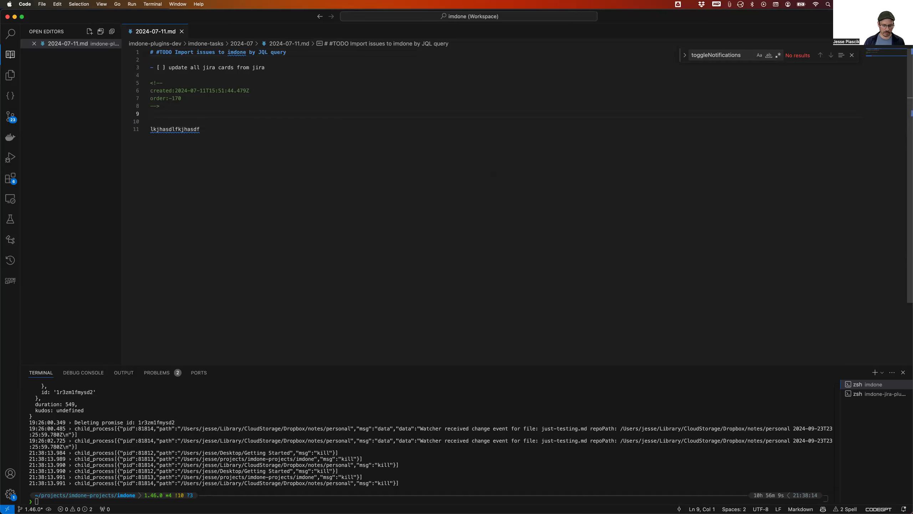
{"action": "type", "text": "4"}
{"action": "key", "text": "super+Tab"}
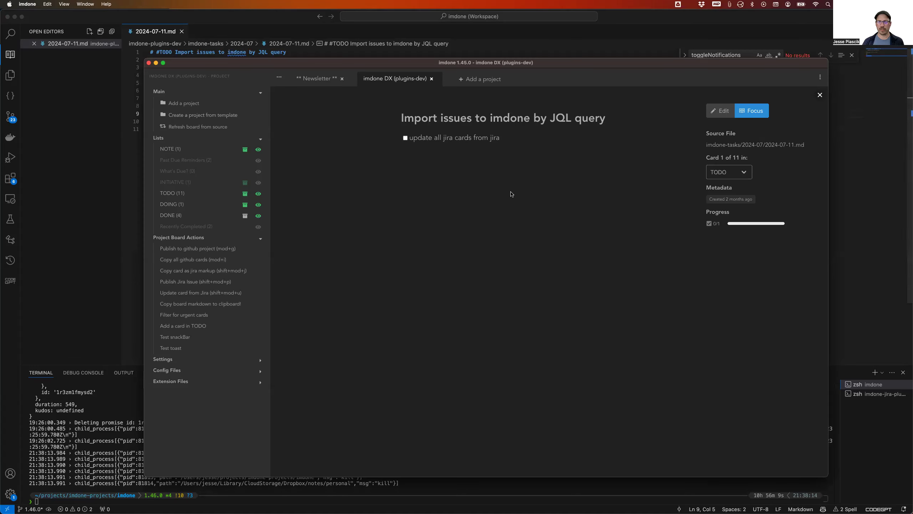
Set "1234" apart from the card's metadata comment with blank lines in VS Code and check the card in imdone.
{"action": "key", "text": "super+Tab"}
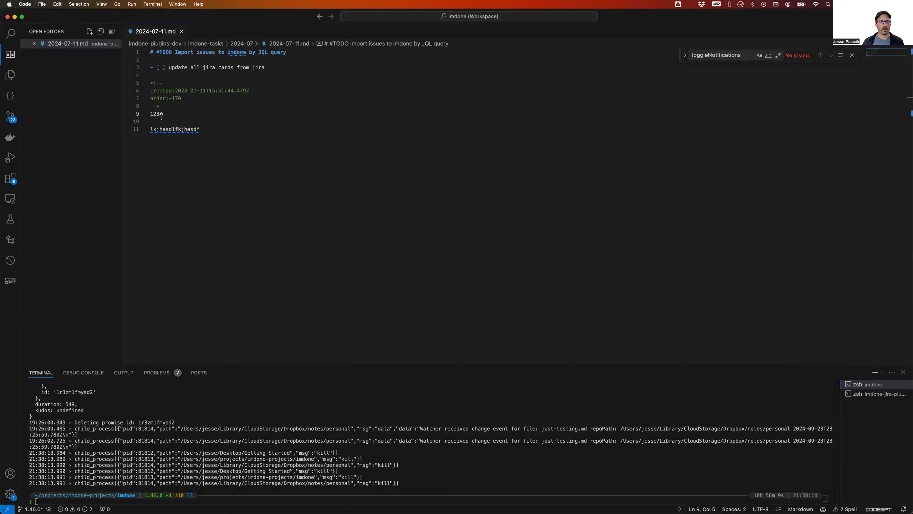
{"action": "left_click", "coordinate": [161, 121]}
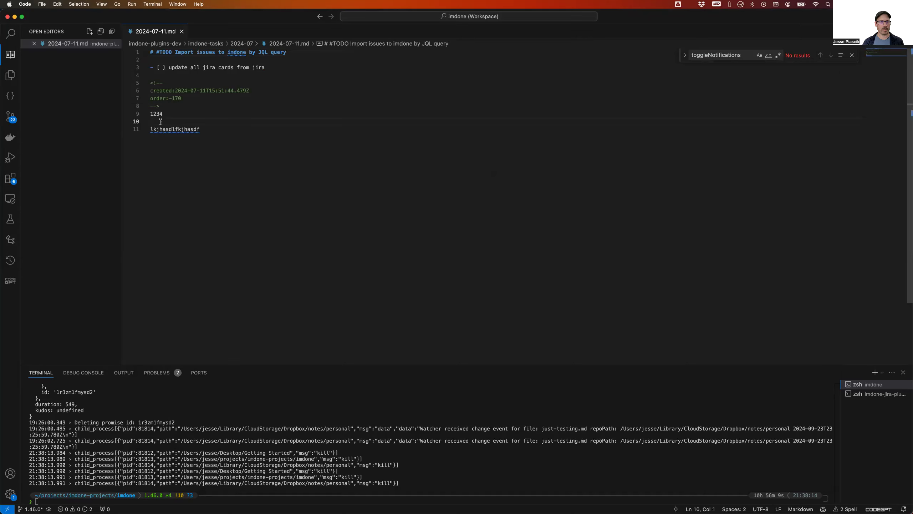
{"action": "key", "text": "Return"}
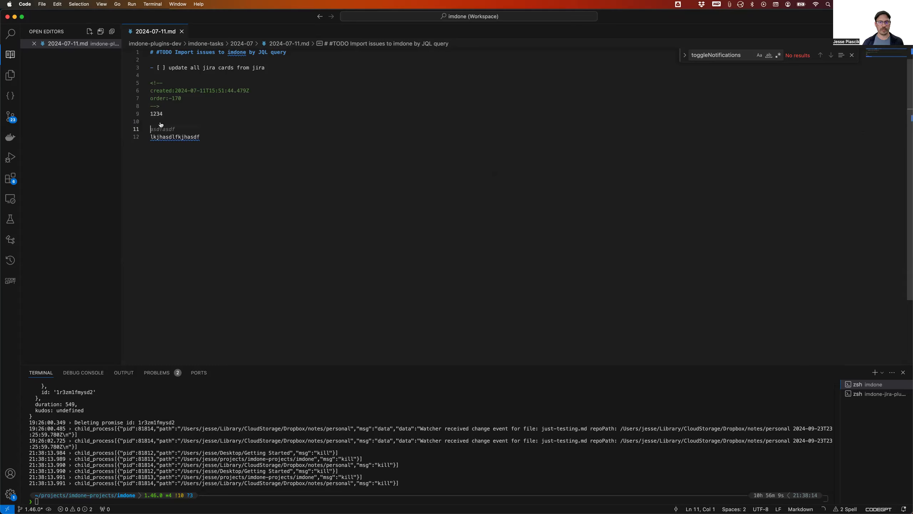
{"action": "key", "text": "super+Tab"}
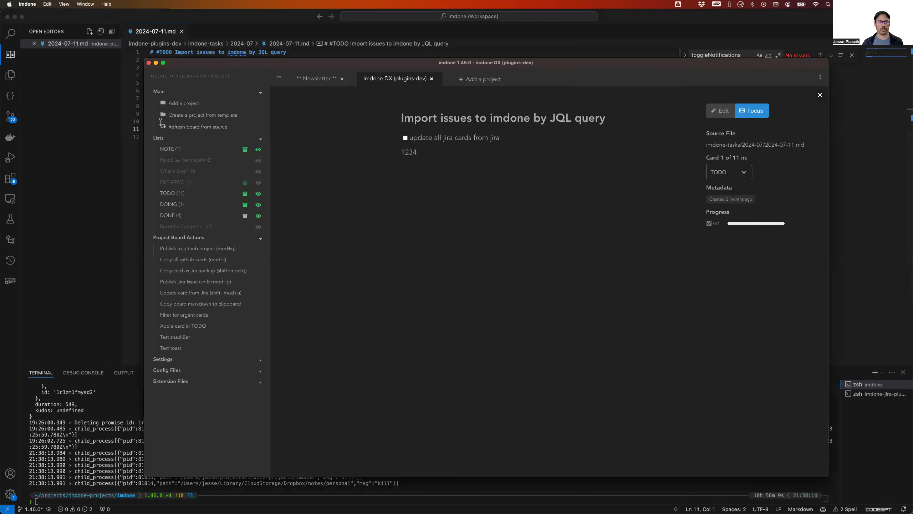
{"action": "key", "text": "super+Tab"}
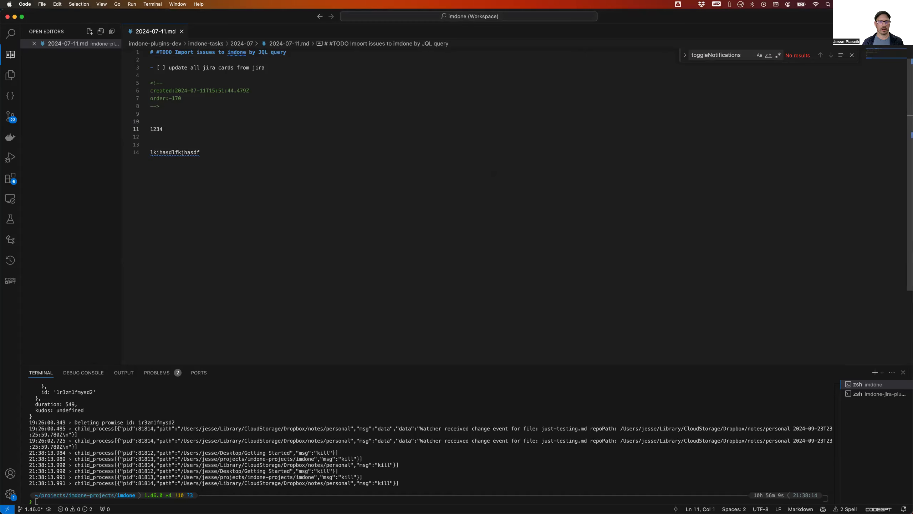
{"action": "key", "text": "super+Tab"}
{"action": "key", "text": "super+Tab"}
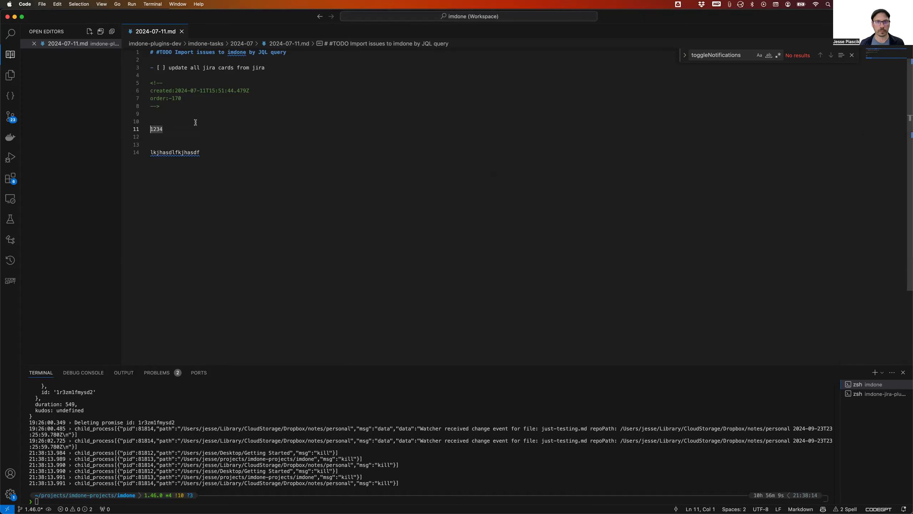
{"action": "key", "text": "super+Tab"}
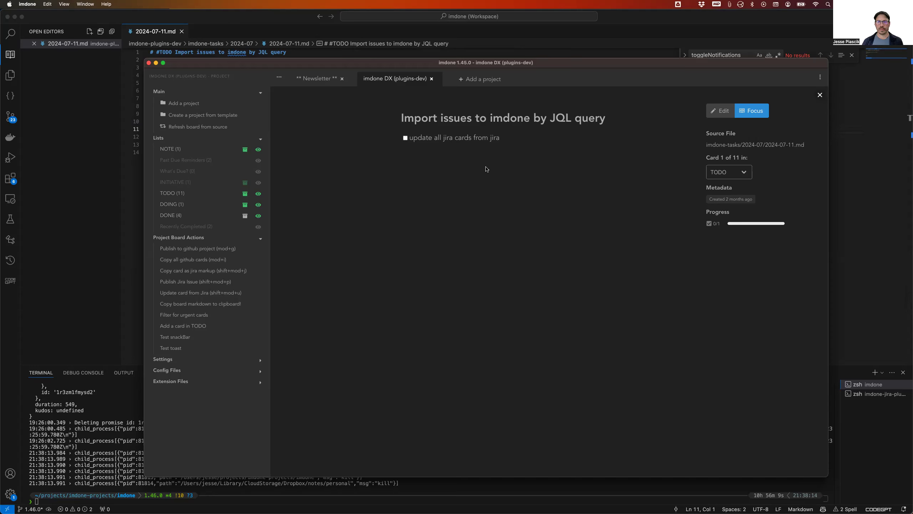
Switch to Chrome and reload the Jira backlog of the imdone jira plugin project.
{"action": "key", "text": "super+Tab"}
{"action": "key", "text": "super+Tab"}
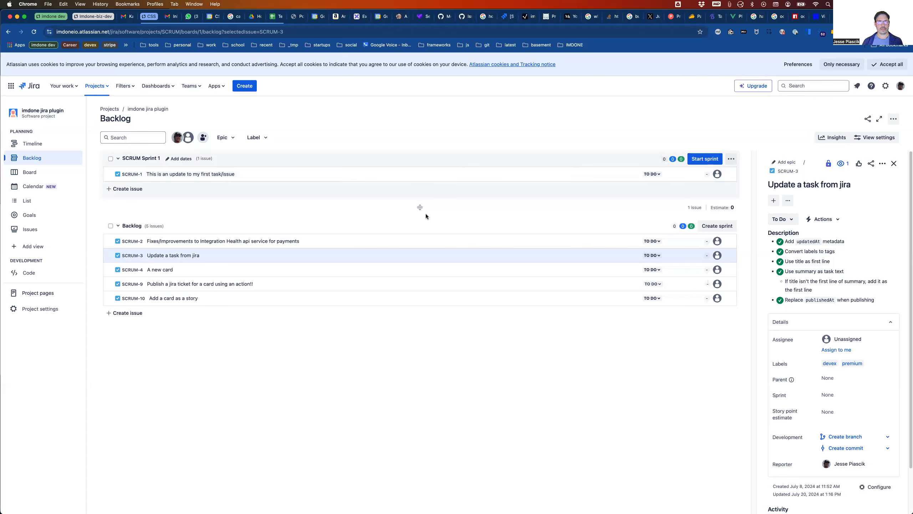
{"action": "key", "text": "super+Tab"}
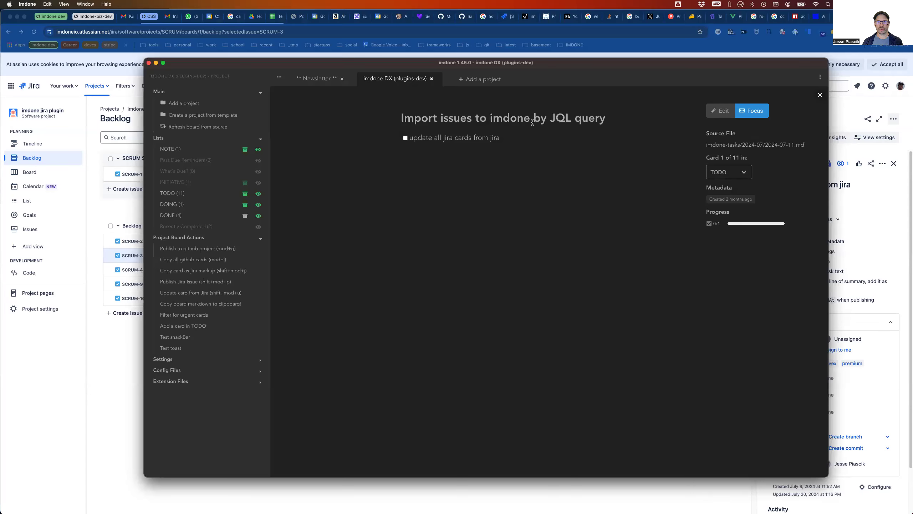
{"action": "key", "text": "super+Tab"}
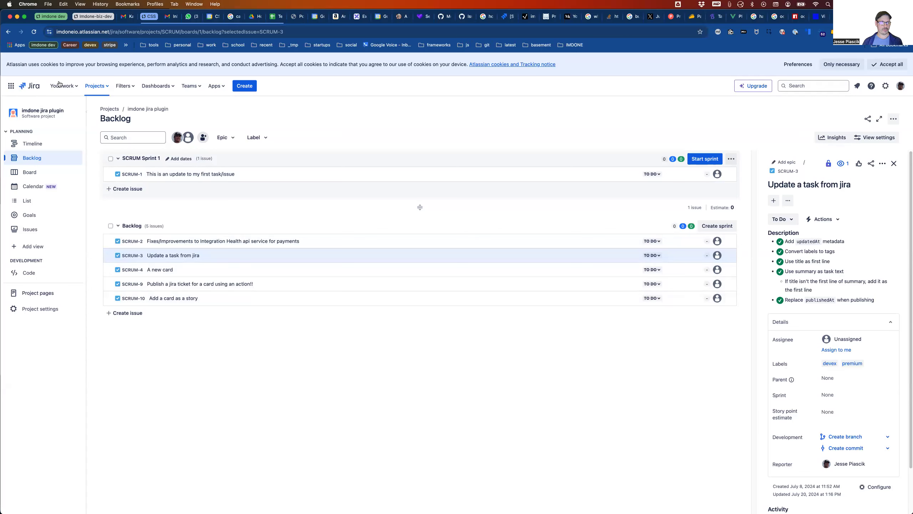
{"action": "left_click", "coordinate": [34, 33]}
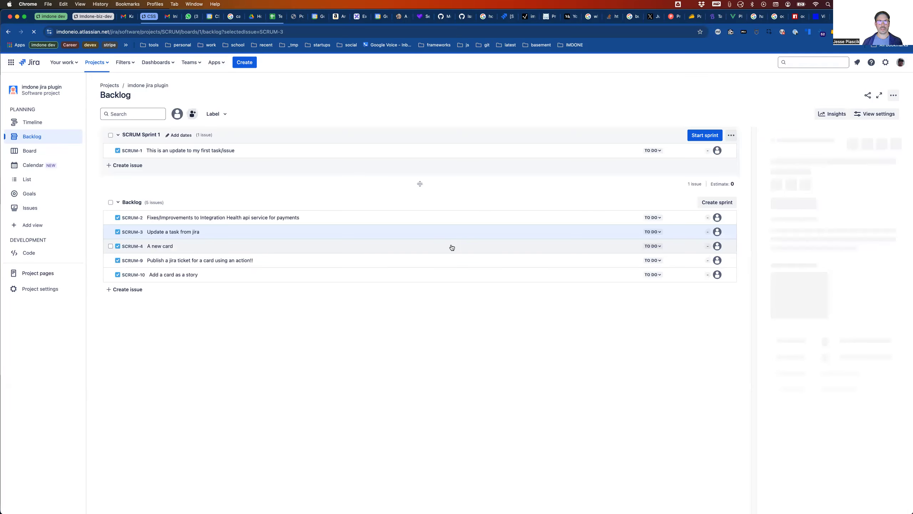
Publish the "Import issues to imdone by JQL query" card to Jira from imdone and inspect the metadata in its source file.
{"action": "key", "text": "super+Tab"}
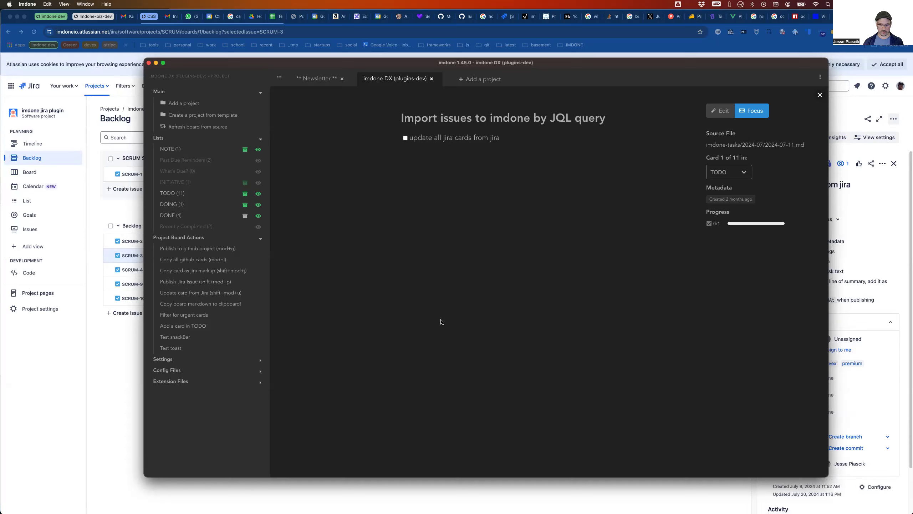
{"action": "key", "text": "shift+super+p"}
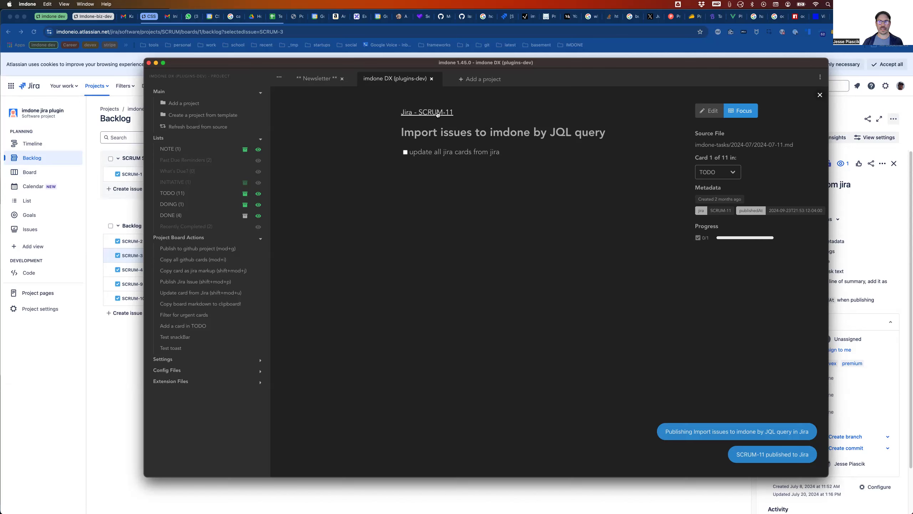
{"action": "key", "text": "super+Tab"}
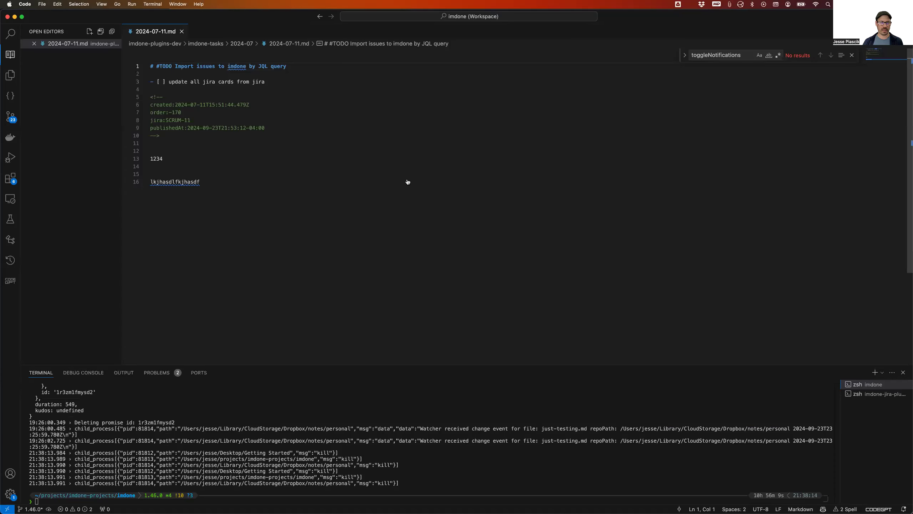
{"action": "key", "text": "super+Tab"}
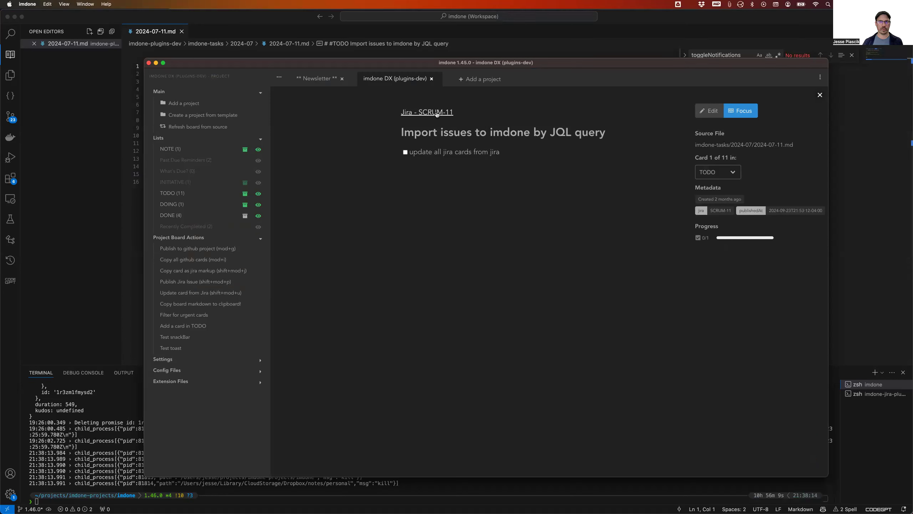
Open the published Jira issue from the card's link and reload the project backlog to look for it.
{"action": "left_click", "coordinate": [437, 113]}
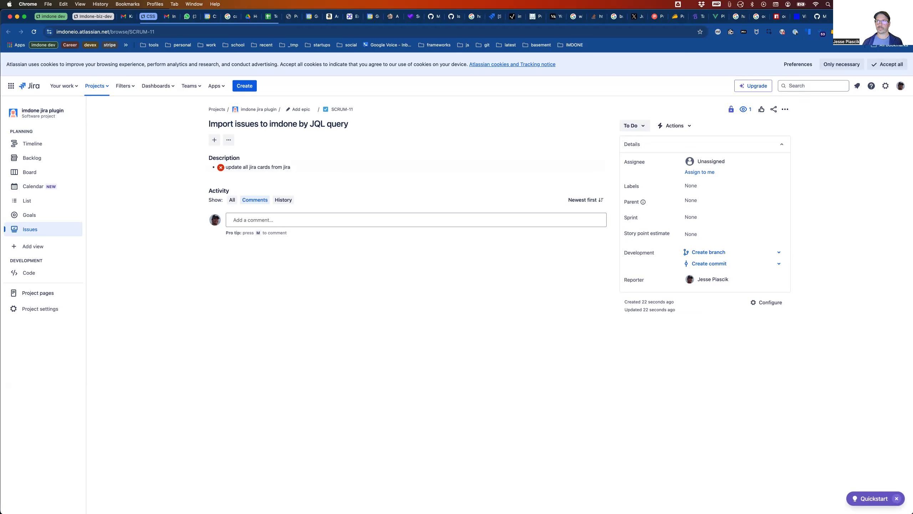
{"action": "left_click", "coordinate": [859, 16]}
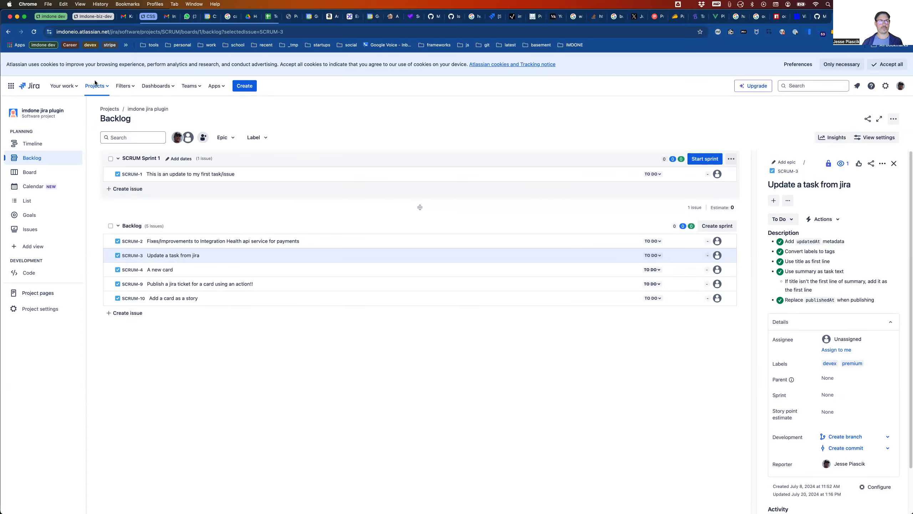
{"action": "left_click", "coordinate": [34, 32]}
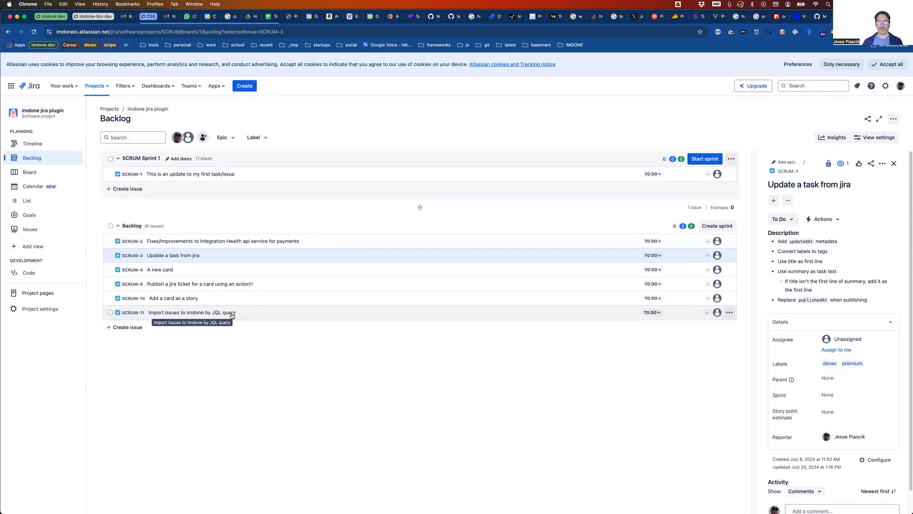
Change the SCRUM-11 issue title in Jira to "Import issues to imdone by JQL query!".
{"action": "key", "text": "super+Tab"}
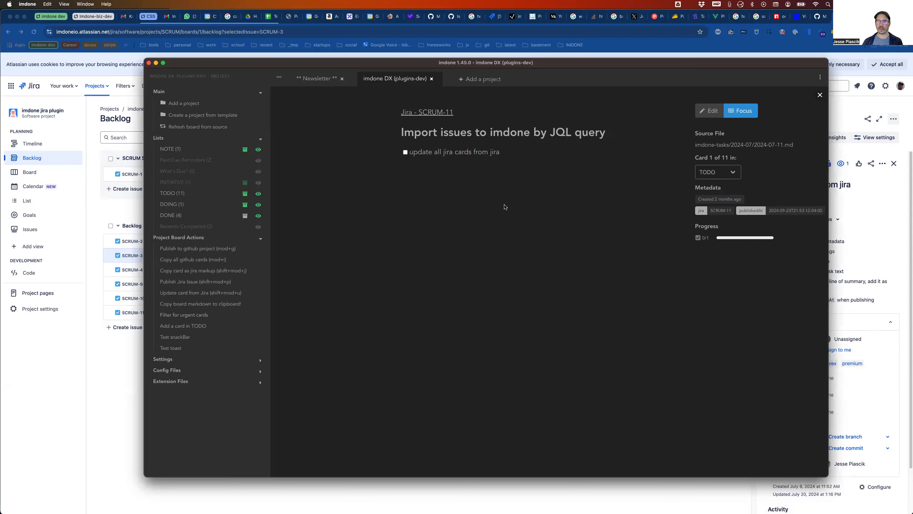
{"action": "key", "text": "super+Tab"}
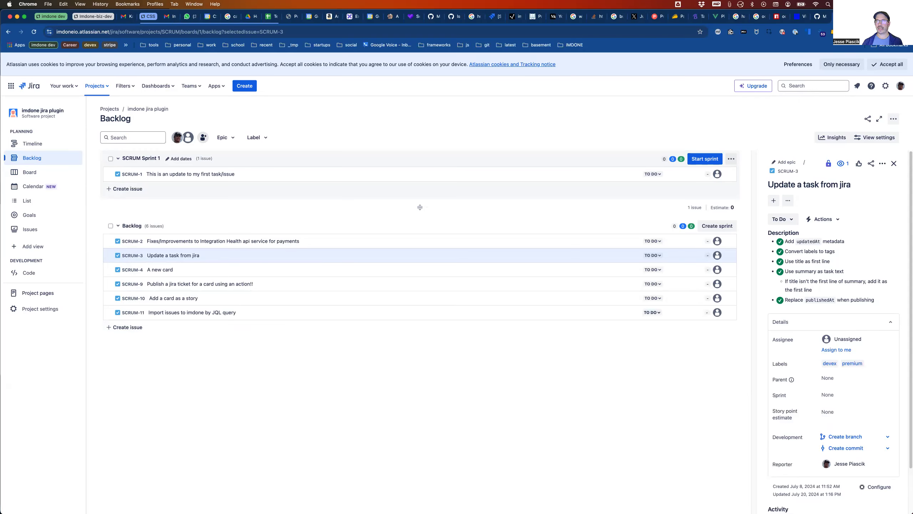
{"action": "left_click", "coordinate": [345, 124]}
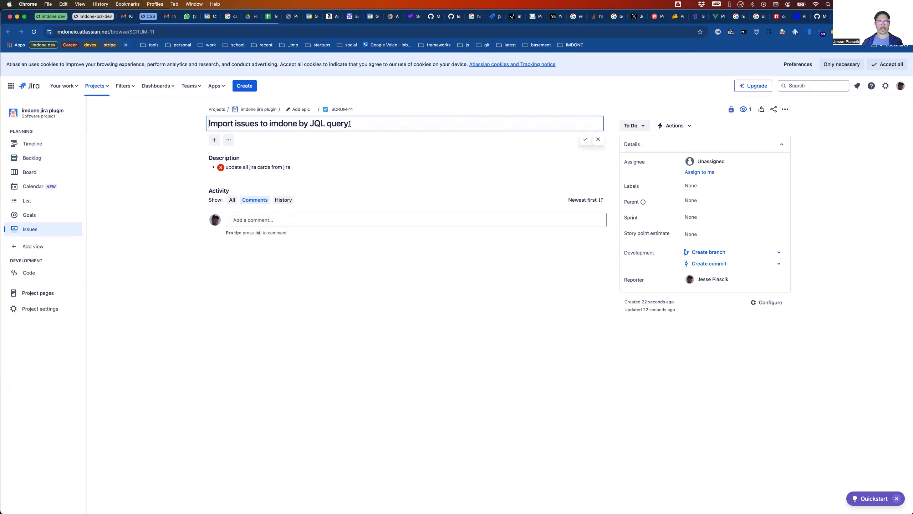
{"action": "type", "text": "!"}
Duplicate the "update all jira cards from jira" bullet in the SCRUM-11 description.
{"action": "left_click", "coordinate": [298, 165]}
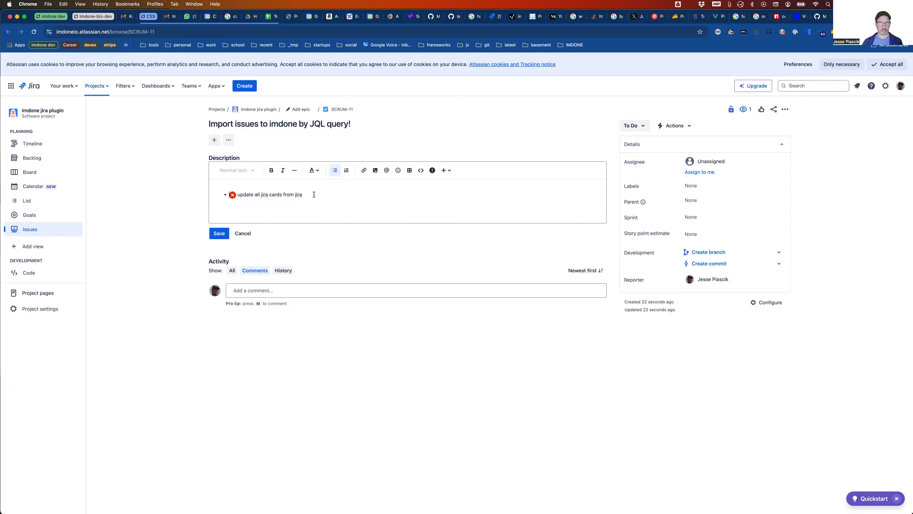
{"action": "key", "text": "shift+super+Right"}
{"action": "key", "text": "super+c"}
{"action": "key", "text": "Right"}
{"action": "key", "text": "Return"}
{"action": "key", "text": "super+v"}
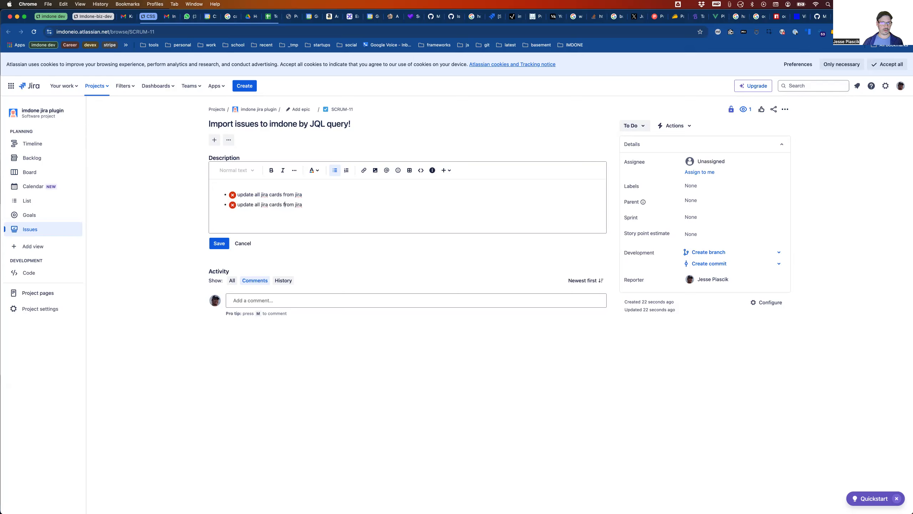
Reword the second description bullet as "update all jira cards from Jira matching a user defined JQL query".
{"action": "key", "text": "Left"}
{"action": "key", "text": "Left"}
{"action": "key", "text": "Left"}
{"action": "key", "text": "Left"}
{"action": "key", "text": "Left"}
{"action": "key", "text": "Left"}
{"action": "key", "text": "BackSpace"}
{"action": "key", "text": "BackSpace"}
{"action": "key", "text": "BackSpace"}
{"action": "key", "text": "BackSpace"}
{"action": "type", "text": "Jira m"}
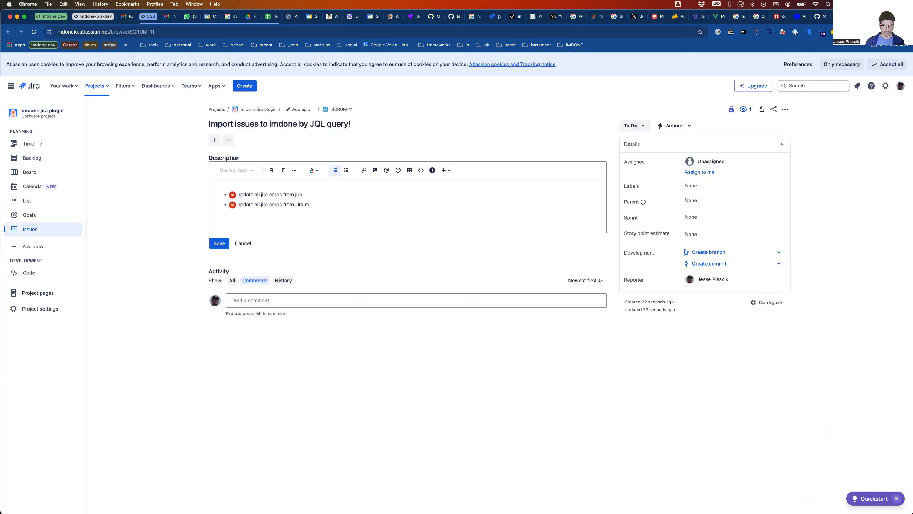
{"action": "type", "text": "atching a user defined JQ"}
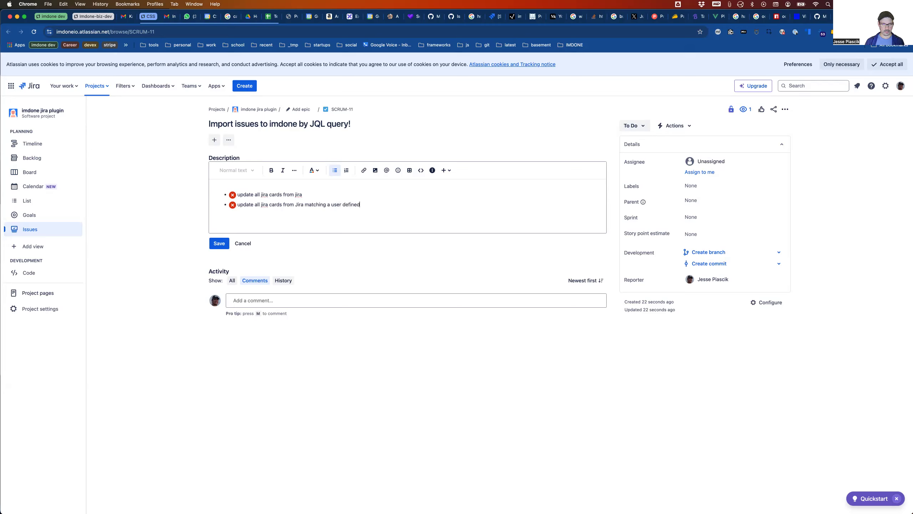
{"action": "type", "text": "uery"}
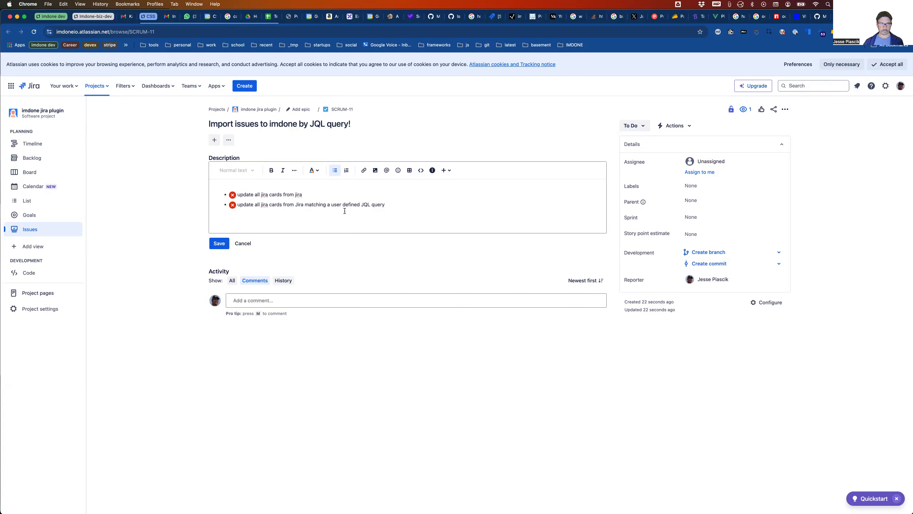
Save the edited SCRUM-11 description in Jira, switch to imdone and update its matching card from Jira.
{"action": "left_click", "coordinate": [219, 243]}
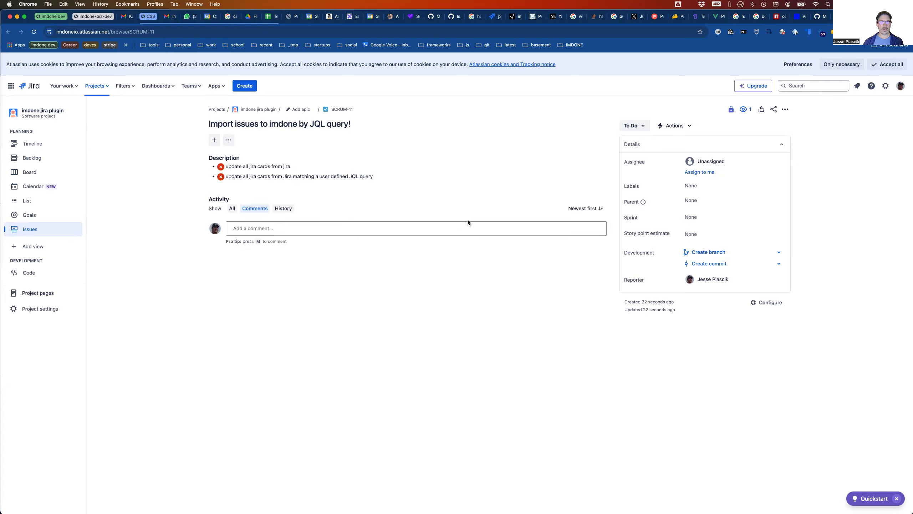
{"action": "key", "text": "super+Tab"}
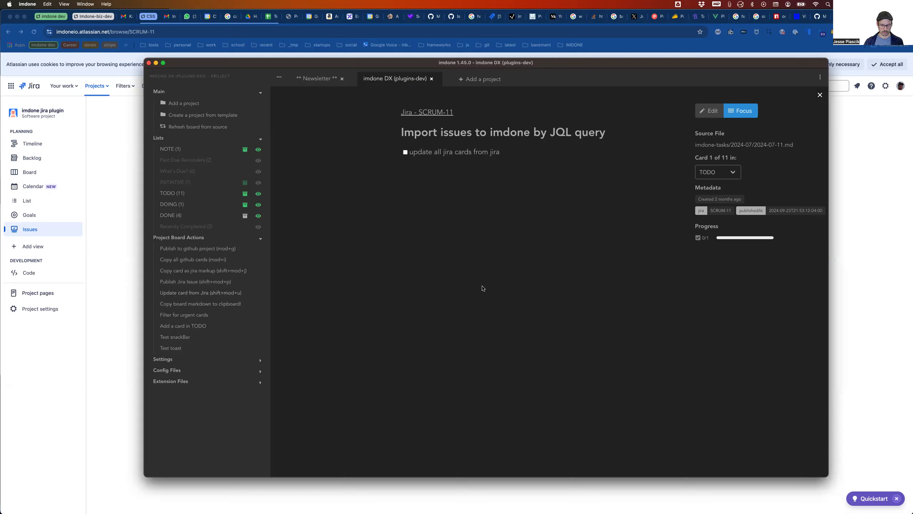
{"action": "key", "text": "super+shift+u"}
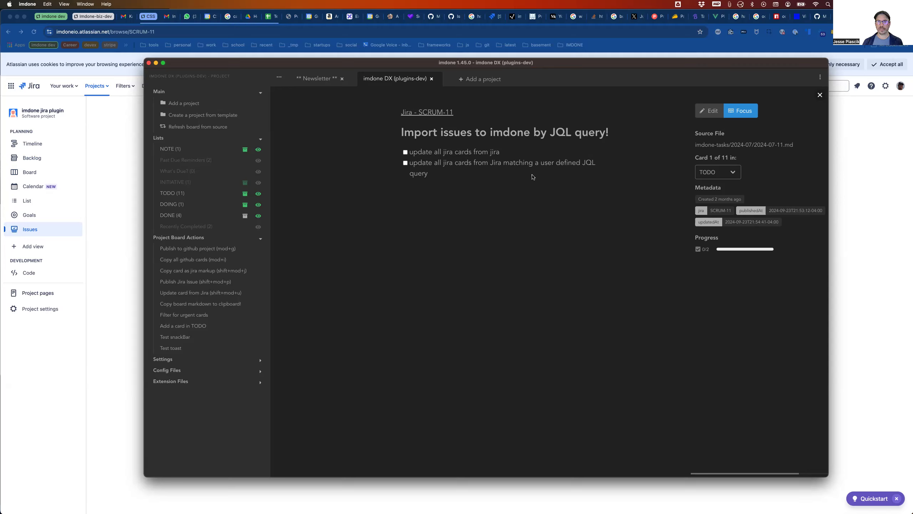
{"action": "key", "text": "super+Tab"}
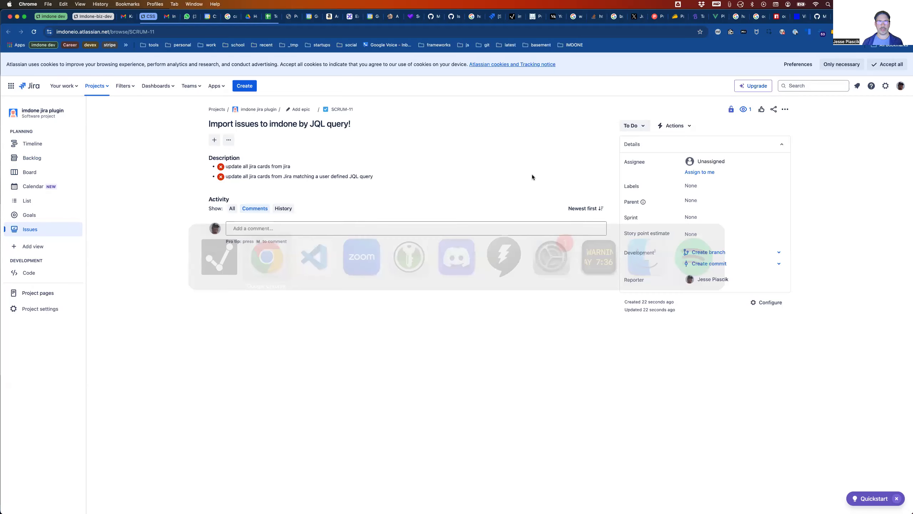
{"action": "key", "text": "super+Tab"}
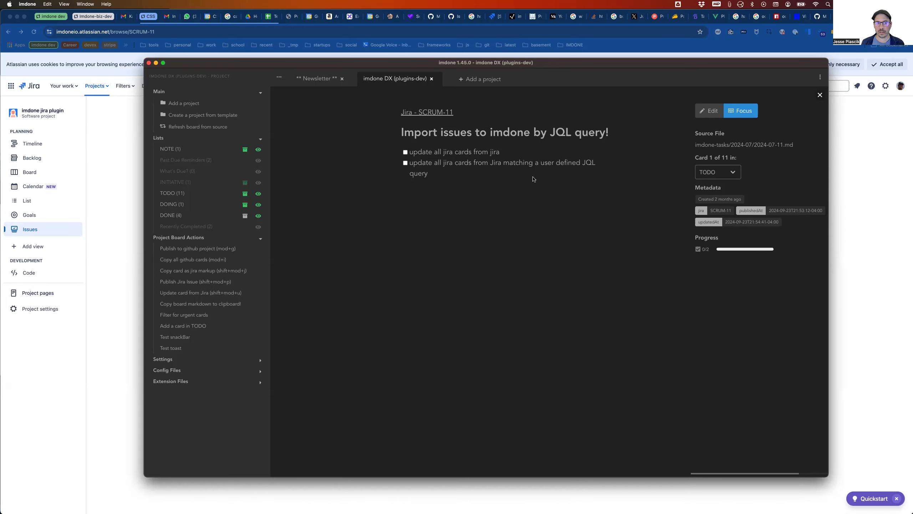
Switch to VS Code and delete the stray "1234" and "lkjhasdlfkjhasdf" text and blank lines below the comment block in 2024-07-11.md.
{"action": "key", "text": "super+Tab"}
{"action": "key", "text": "super+Tab"}
{"action": "key", "text": "super+Tab"}
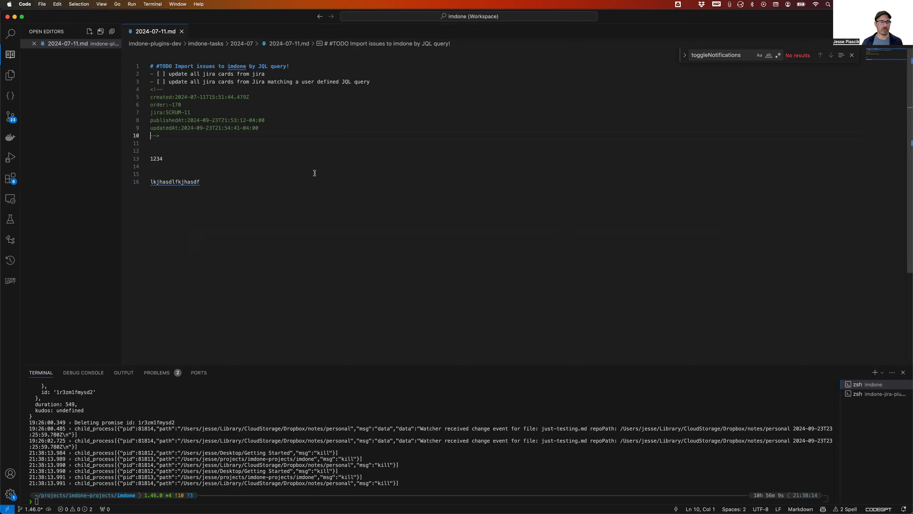
{"action": "left_click", "coordinate": [150, 144]}
{"action": "key", "text": "shift+Down"}
{"action": "key", "text": "shift+Down"}
{"action": "key", "text": "shift+Down"}
{"action": "key", "text": "shift+Down"}
{"action": "key", "text": "shift+Down"}
{"action": "key", "text": "shift+End"}
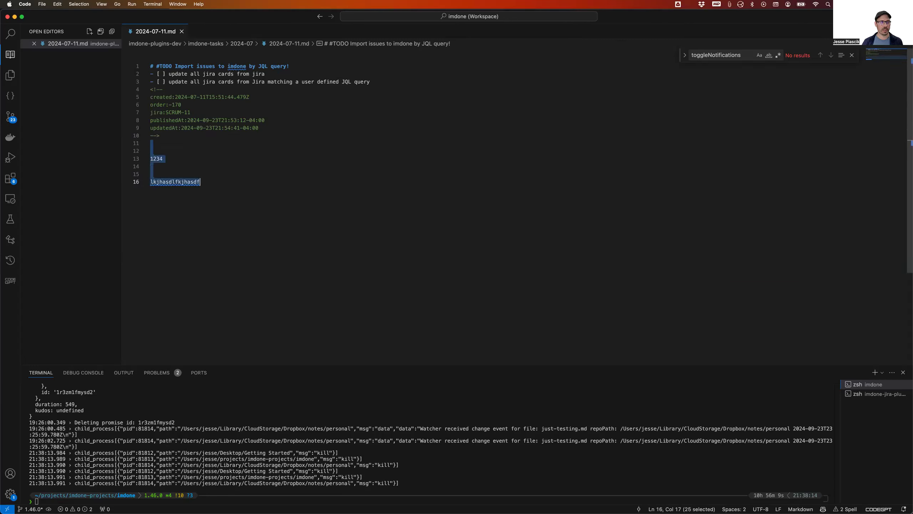
{"action": "key", "text": "BackSpace"}
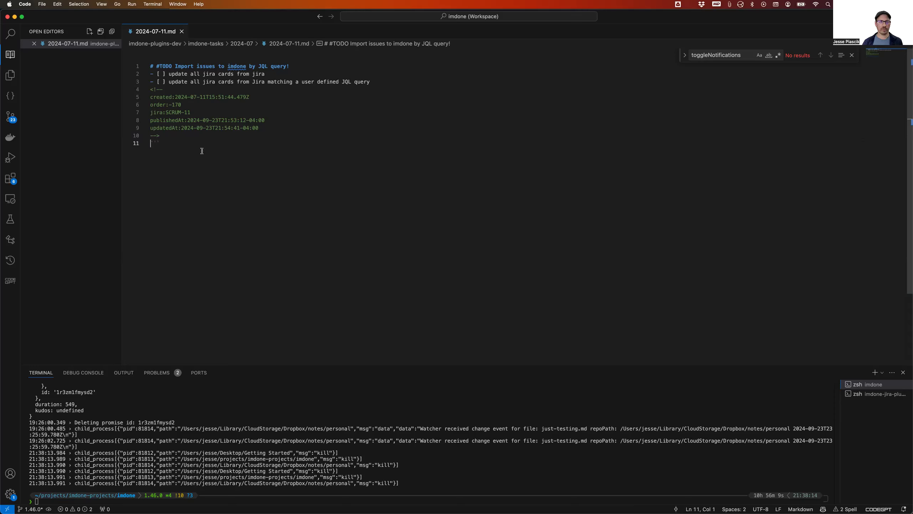